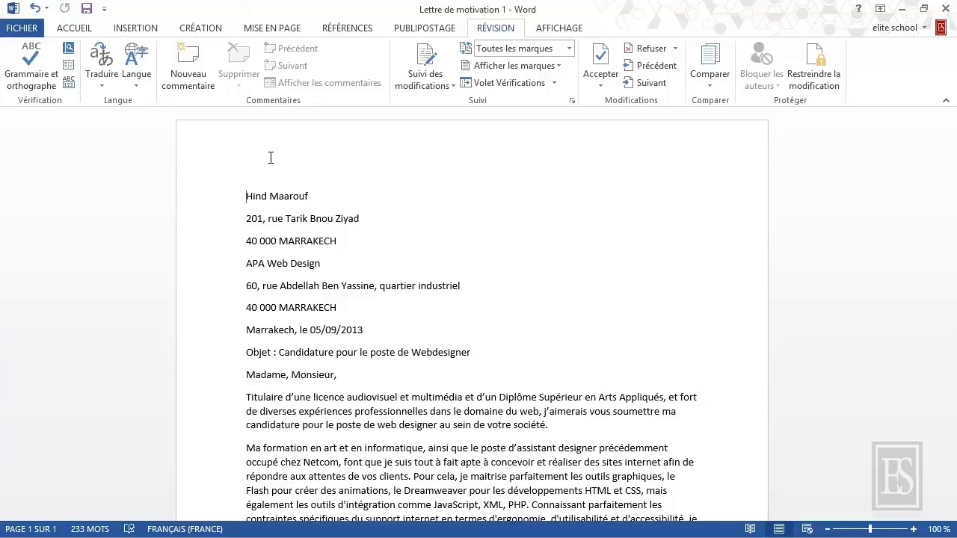
# - Replace the sender's full name with their lowercase first name and show the AutoCorrect choices for it
pyautogui.moveTo(313, 196); pyautogui.dragTo(246, 196)
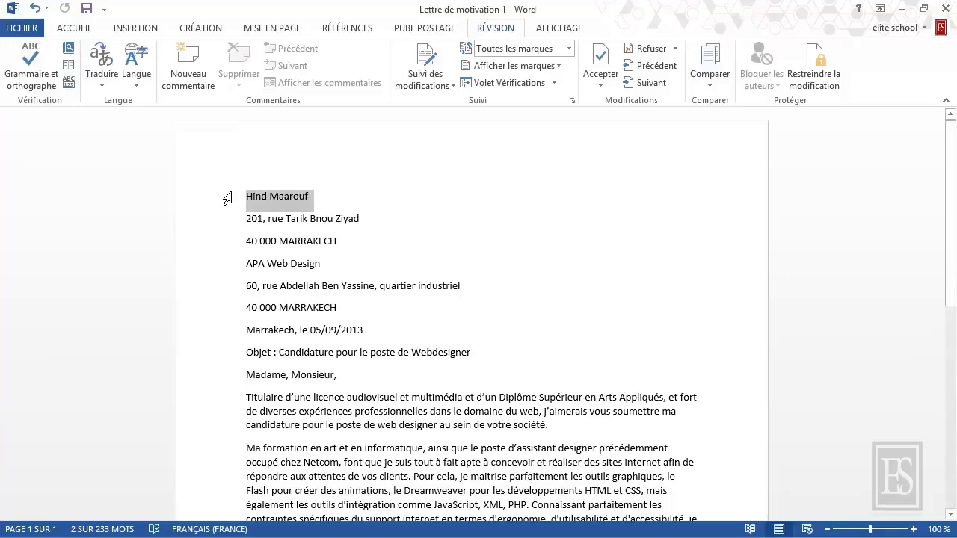
pyautogui.write('hind')
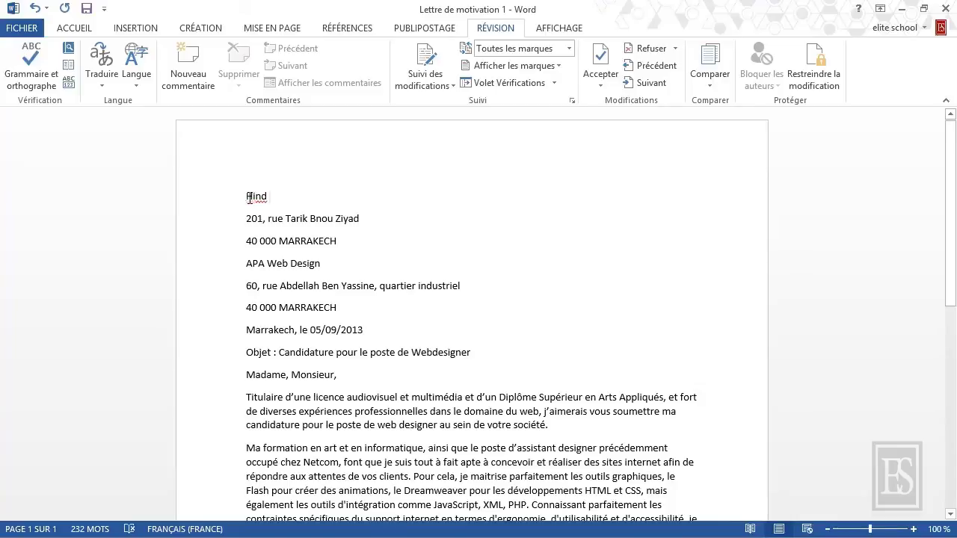
pyautogui.moveTo(254, 210)
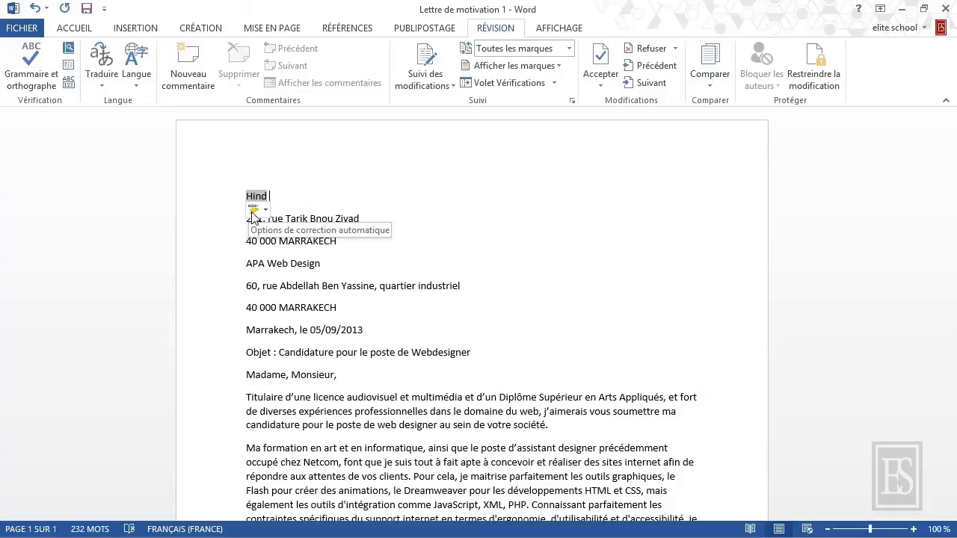
pyautogui.click(254, 218)
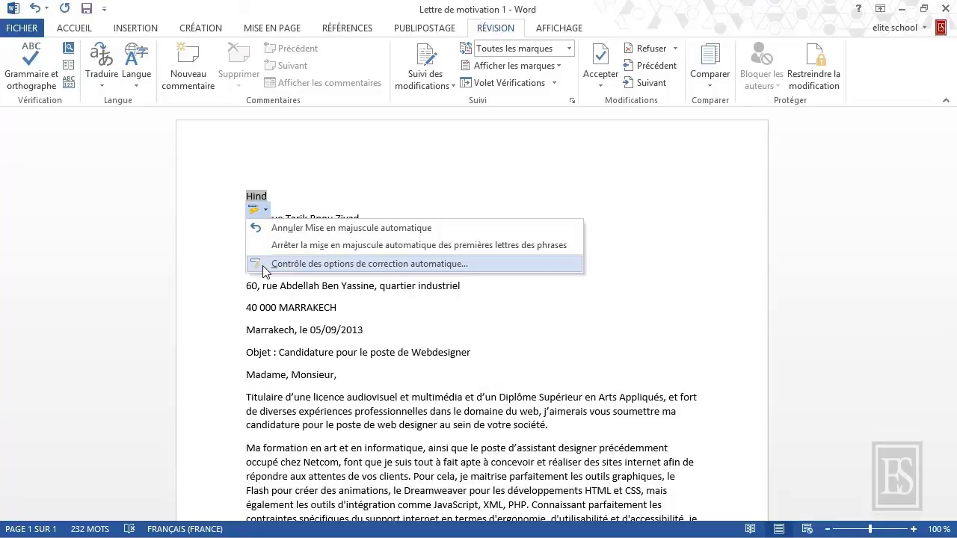
# - Open the Correction automatique dialog from the smart button menu and close it unchanged
pyautogui.click(265, 272)
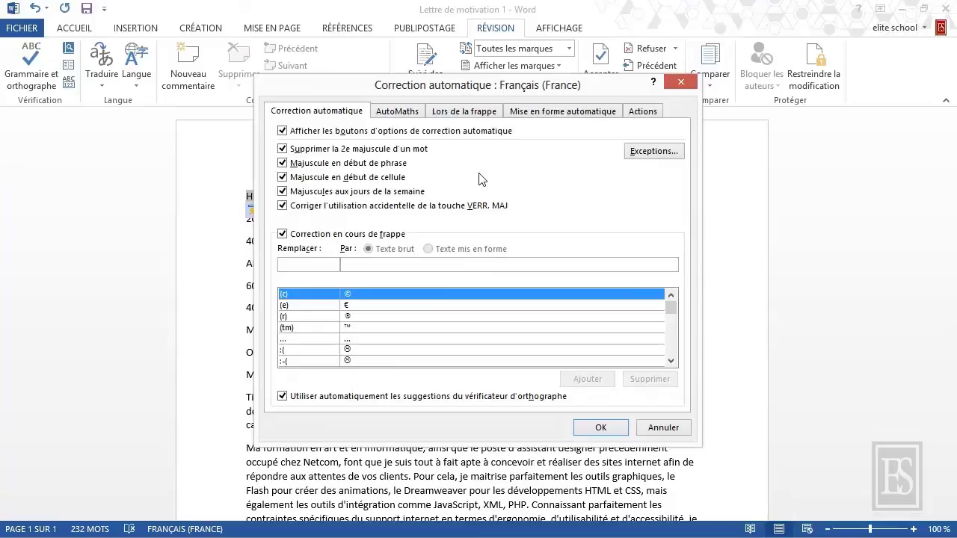
pyautogui.click(679, 82)
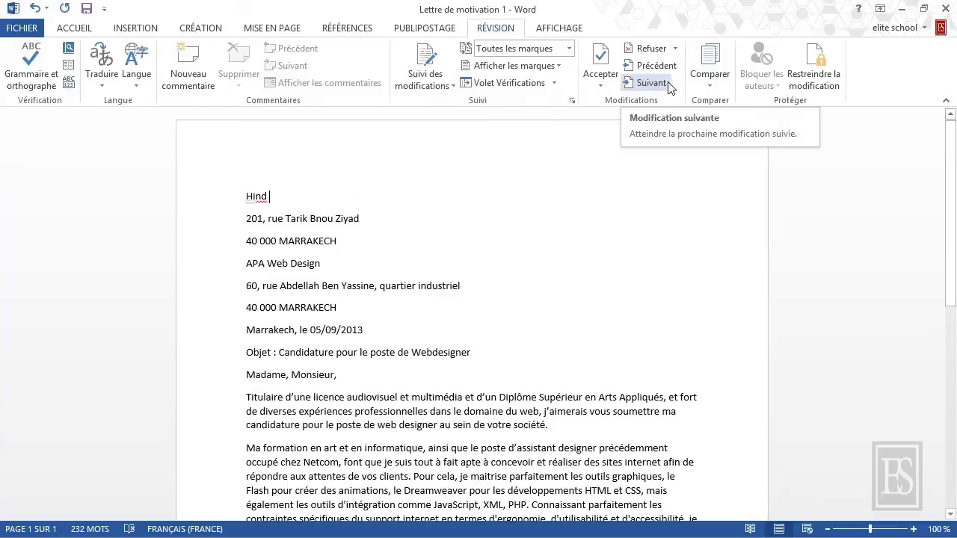
# - Open Word Options from FICHIER on the Vérification page
pyautogui.click(23, 27)
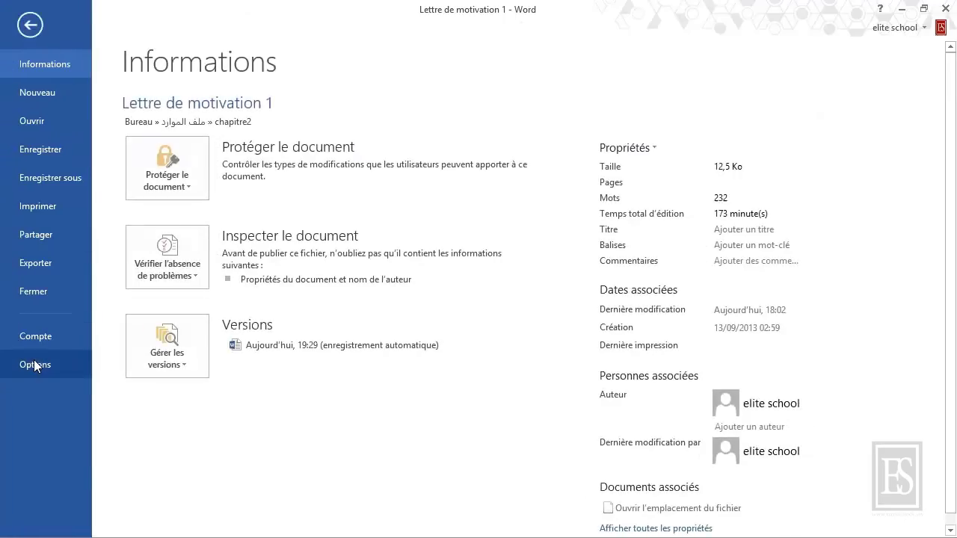
pyautogui.click(34, 361)
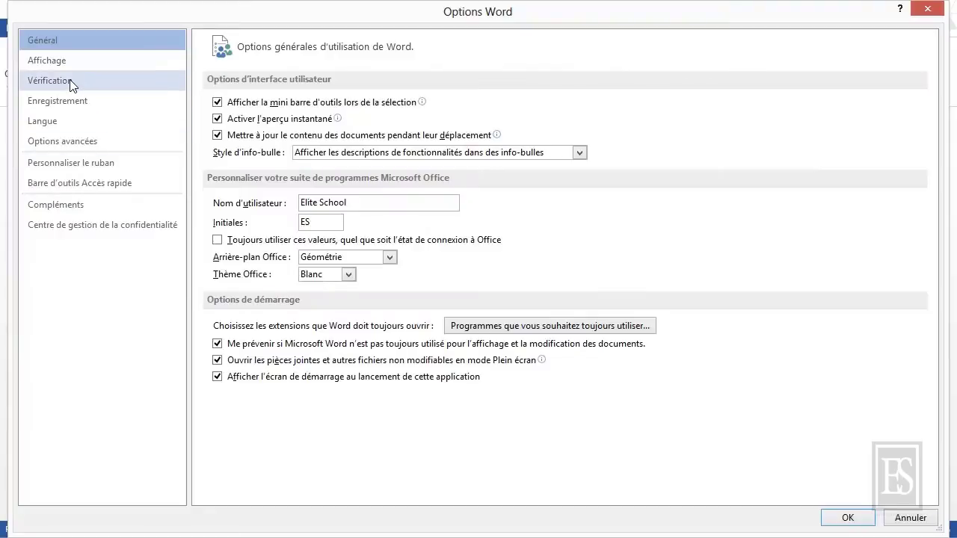
pyautogui.click(73, 85)
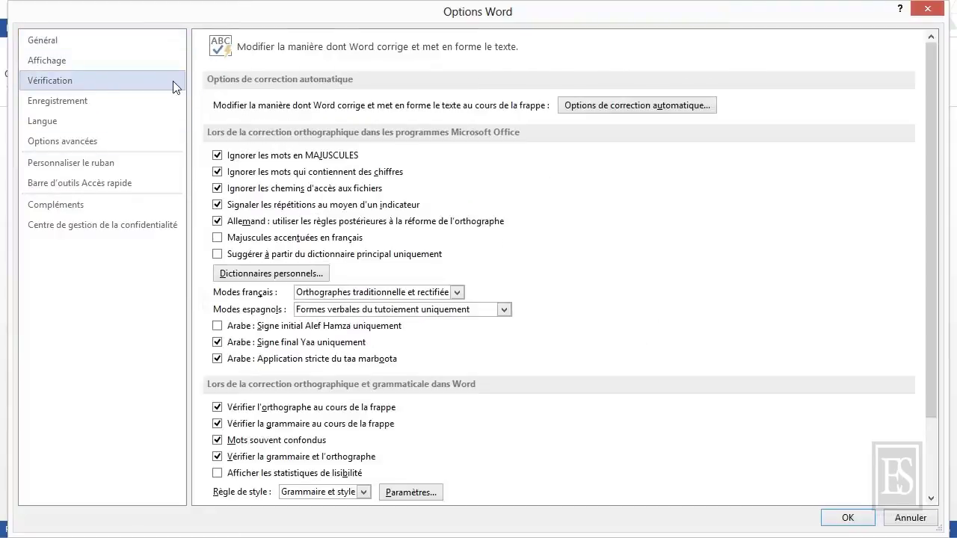
# - Open the Correction automatique dialog and browse the Remplacer/Par list down to 'voulior' → 'vouloir'
pyautogui.click(598, 106)
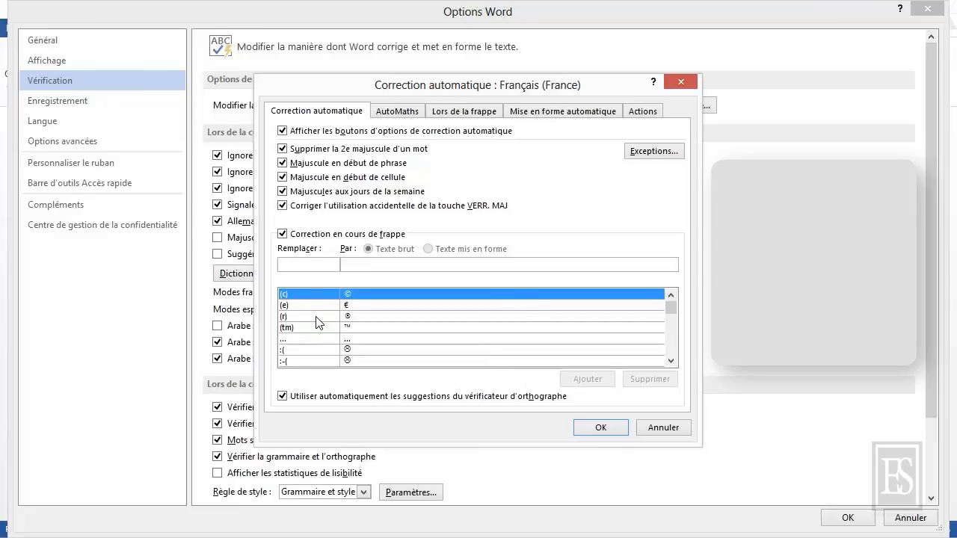
pyautogui.scroll(-2, 317, 322)
pyautogui.scroll(-2, 317, 322)
pyautogui.scroll(-2, 317, 323)
pyautogui.scroll(-2, 317, 322)
pyautogui.scroll(-1, 317, 323)
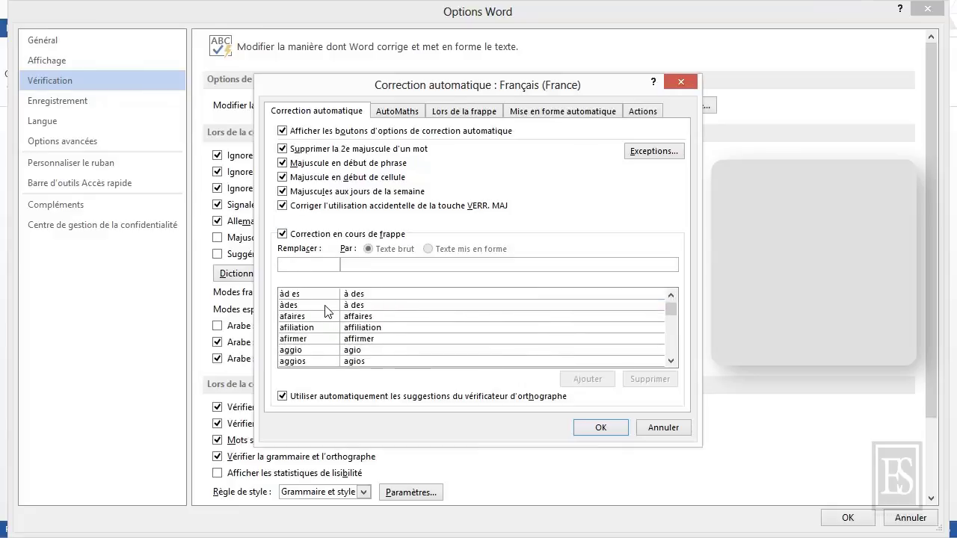
pyautogui.scroll(3, 323, 320)
pyautogui.scroll(3, 323, 320)
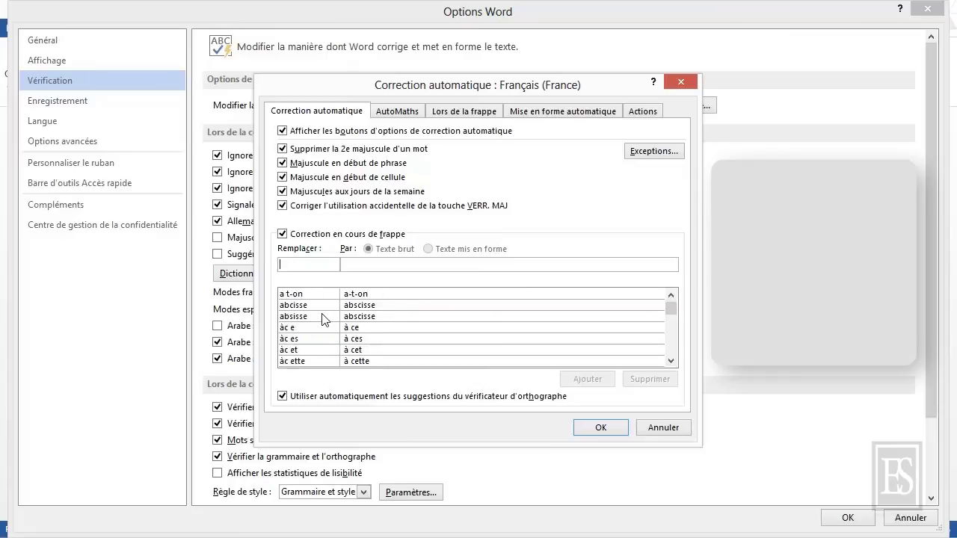
pyautogui.scroll(5, 323, 320)
pyautogui.scroll(-5, 323, 320)
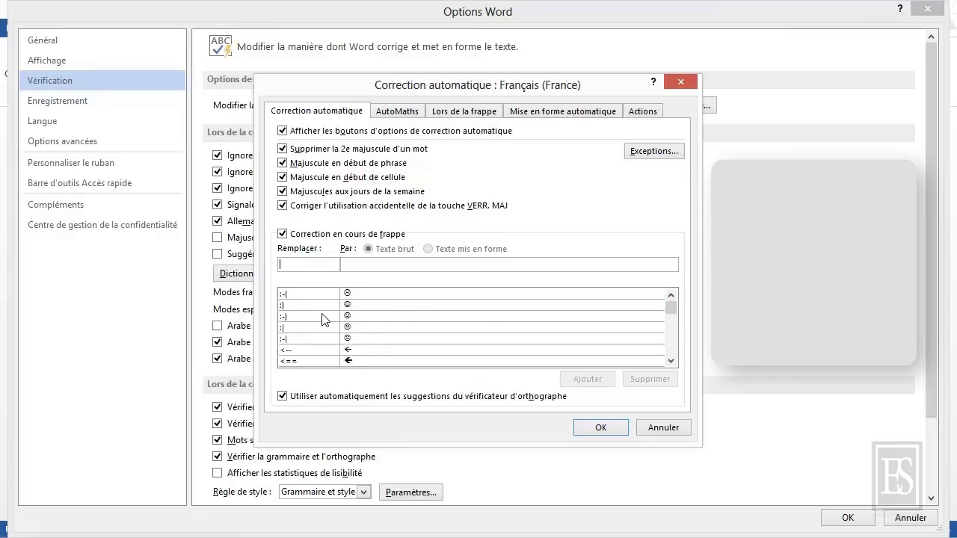
pyautogui.moveTo(666, 311); pyautogui.dragTo(673, 369)
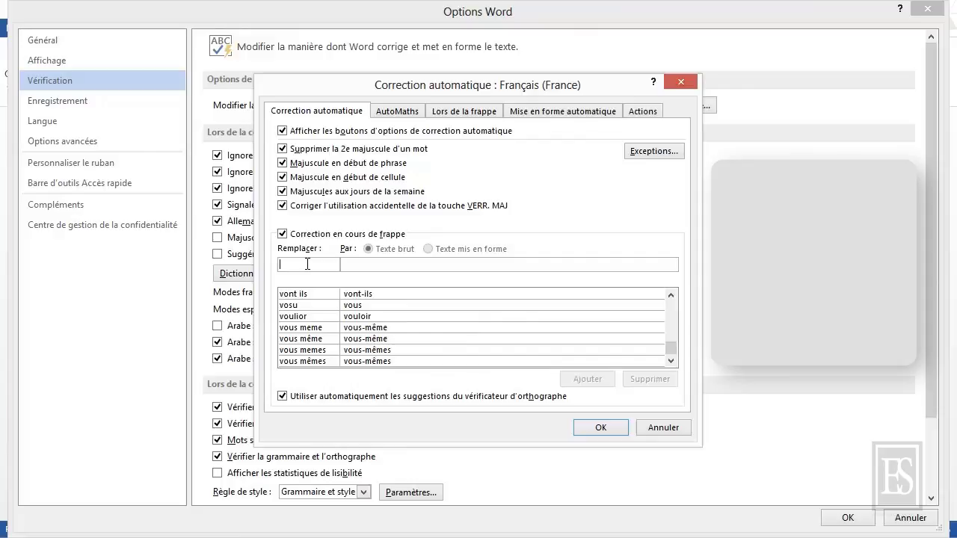
# - Add a Remplacer/Par entry mapping 'cad' to 'c'est à dire' to the French list
pyautogui.write('cad')
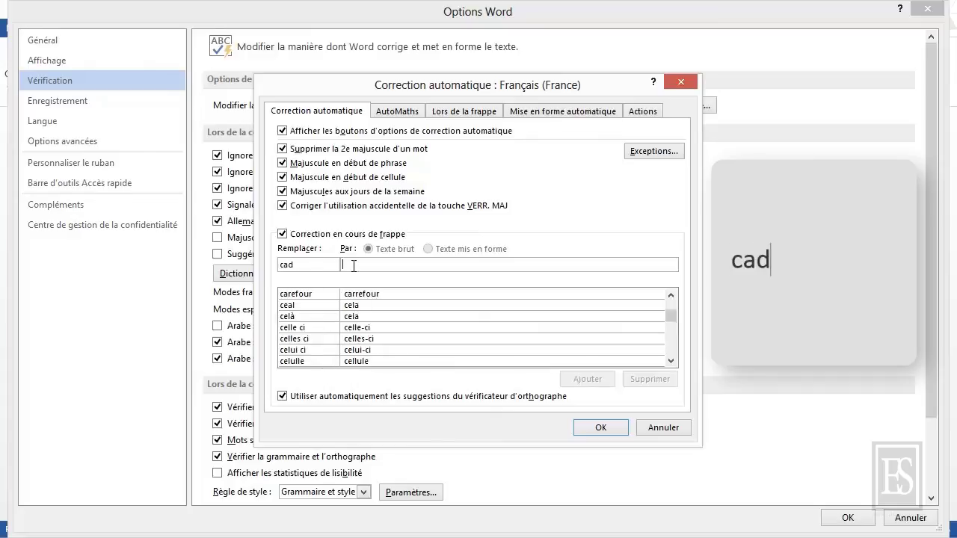
pyautogui.write("c'est à dire")
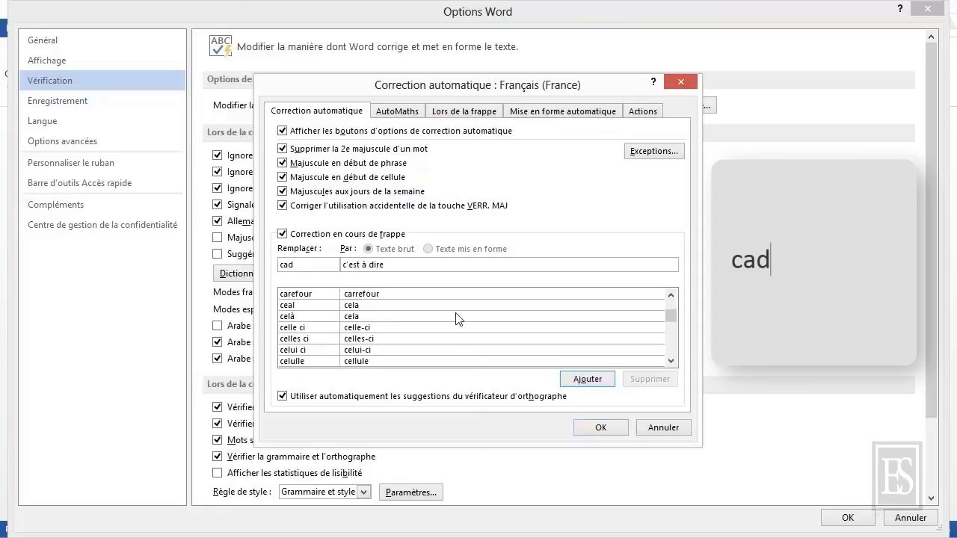
pyautogui.click(579, 380)
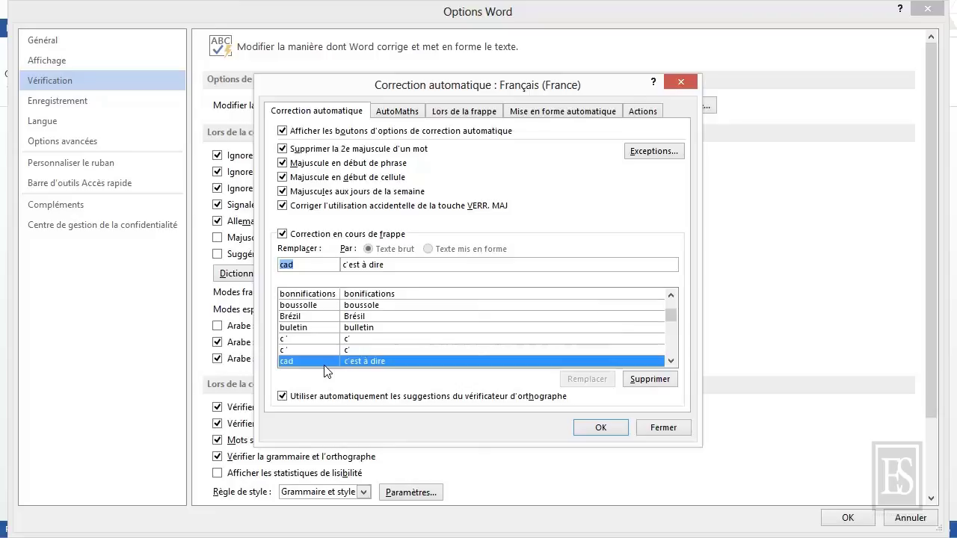
# - Confirm both the Correction automatique dialog and Options Word with OK, returning to the letter
pyautogui.click(596, 431)
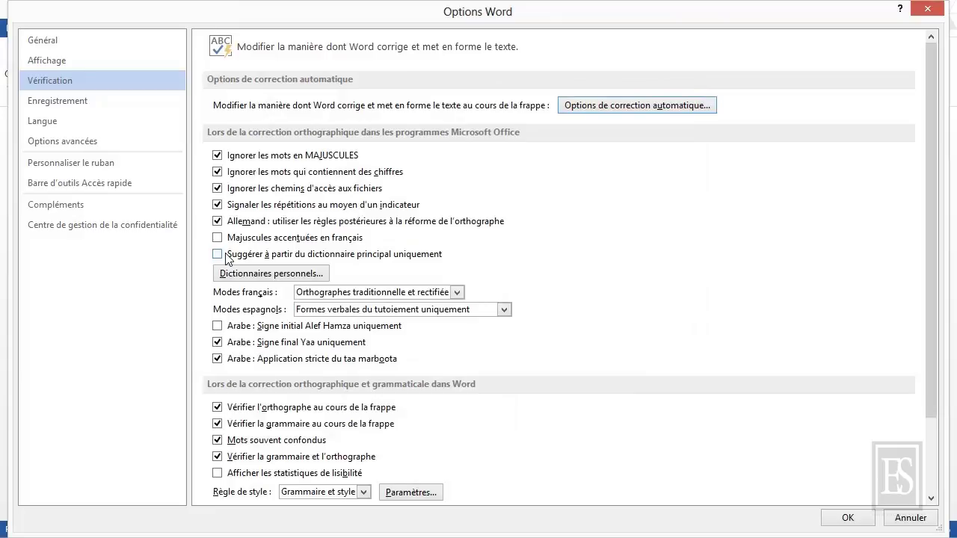
pyautogui.click(847, 518)
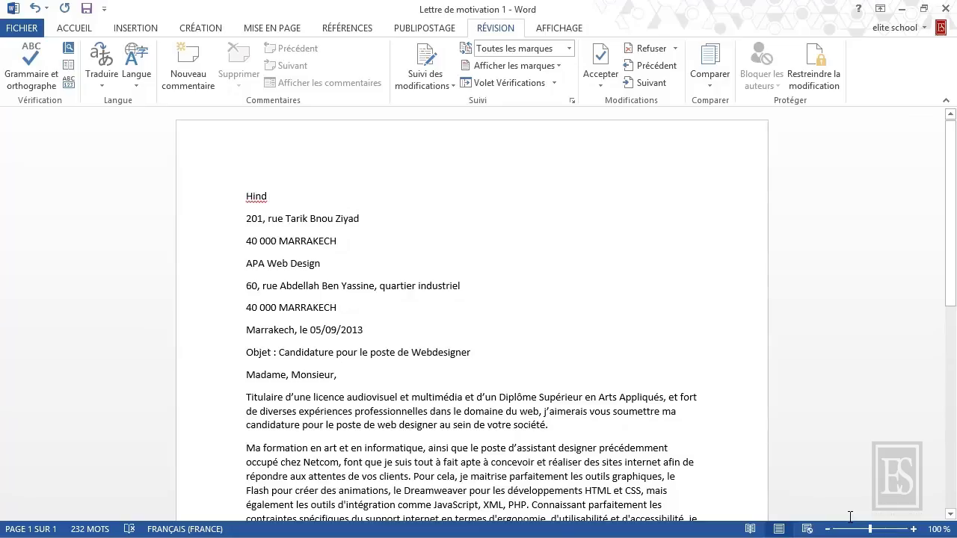